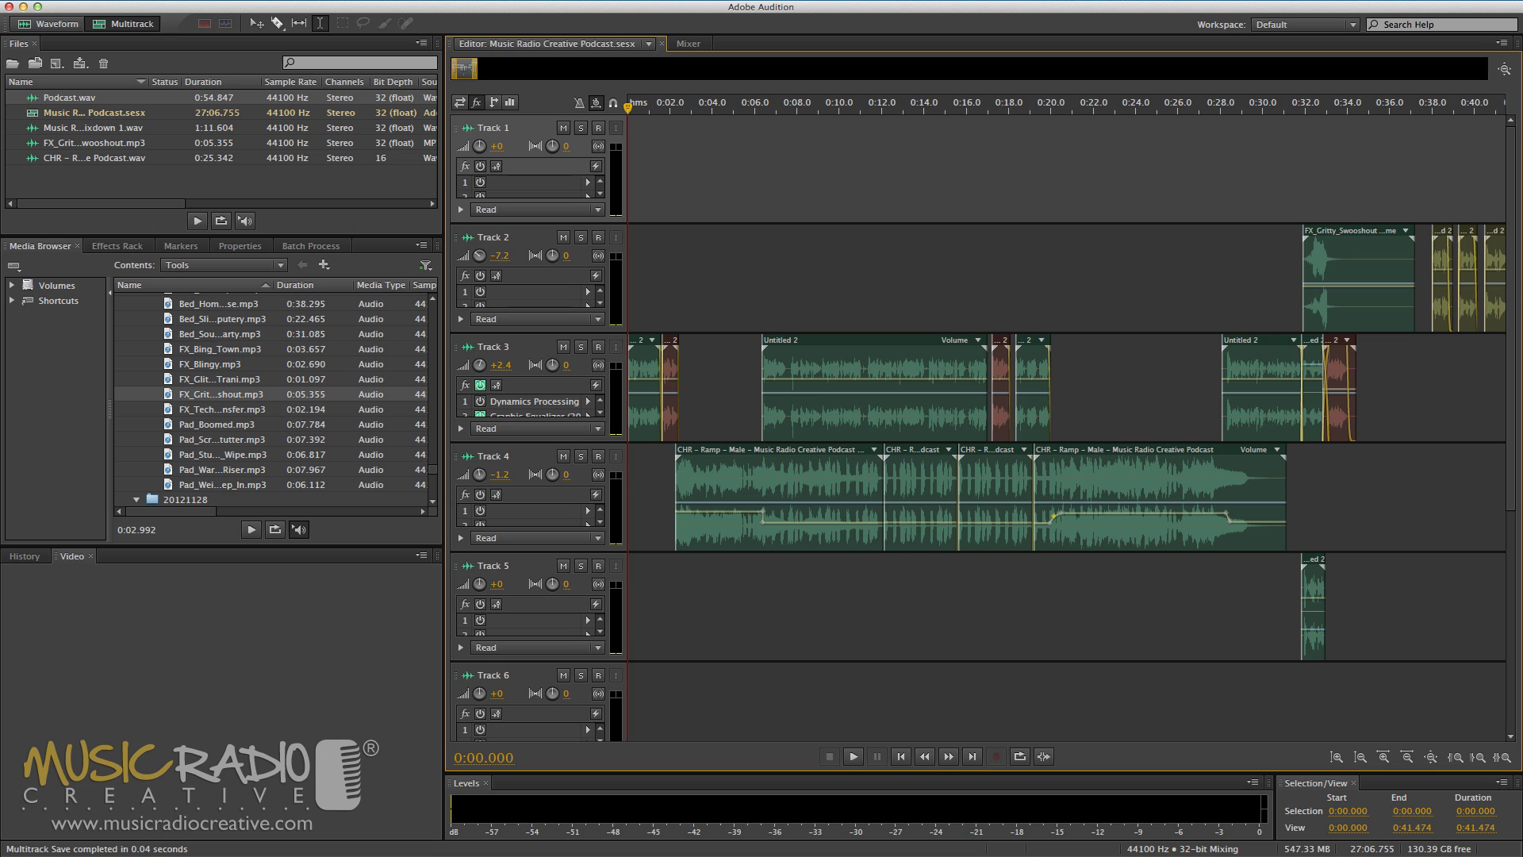
Step: Start playback of the Music Radio Creative Podcast multitrack session from 0:00
key("space")
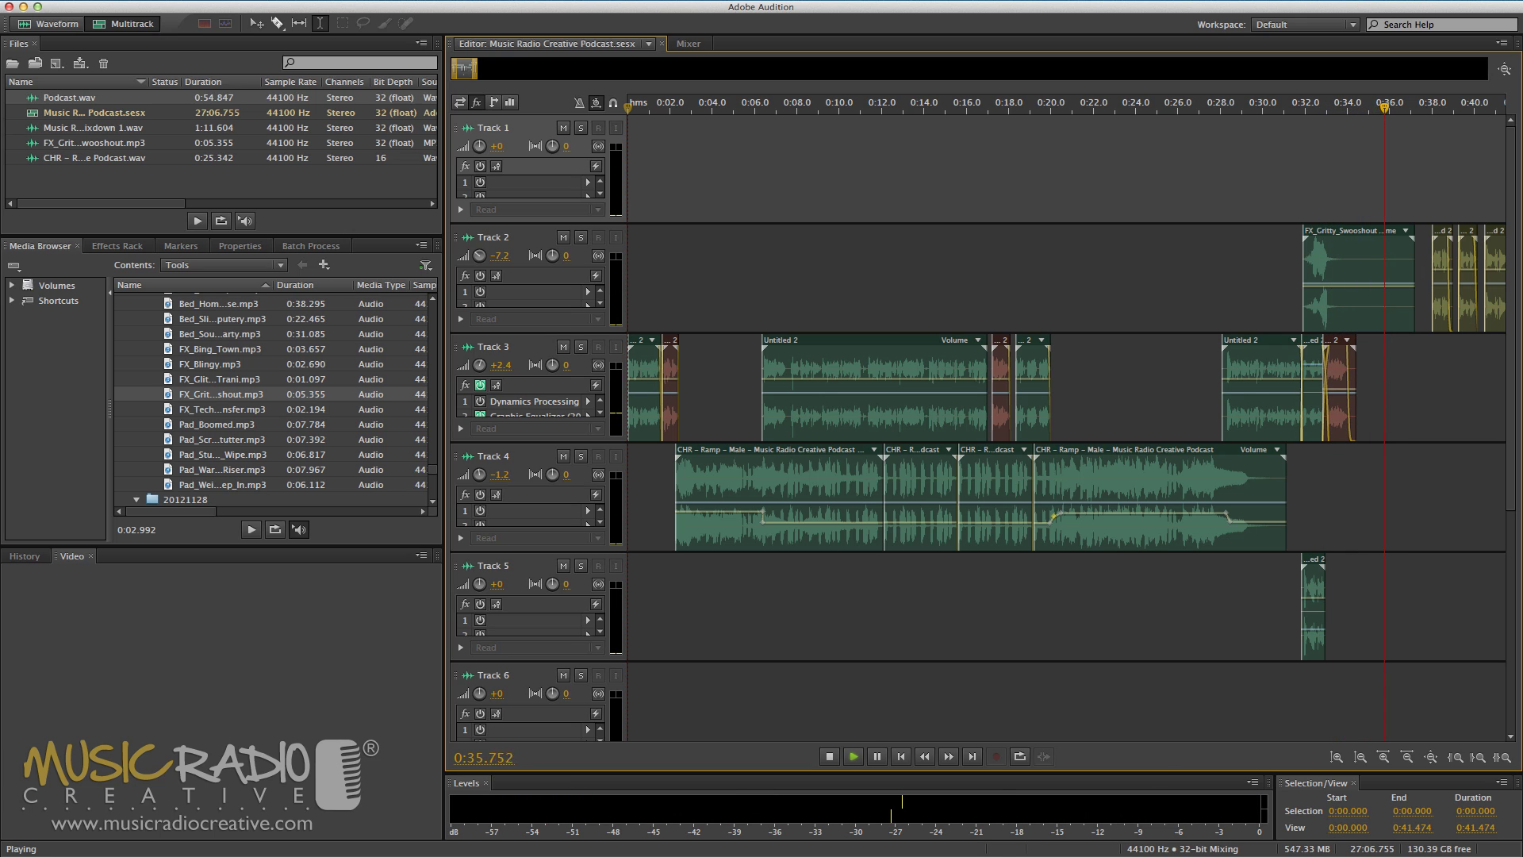
Step: Stop playback so the playhead returns to 0:00.000
key("space")
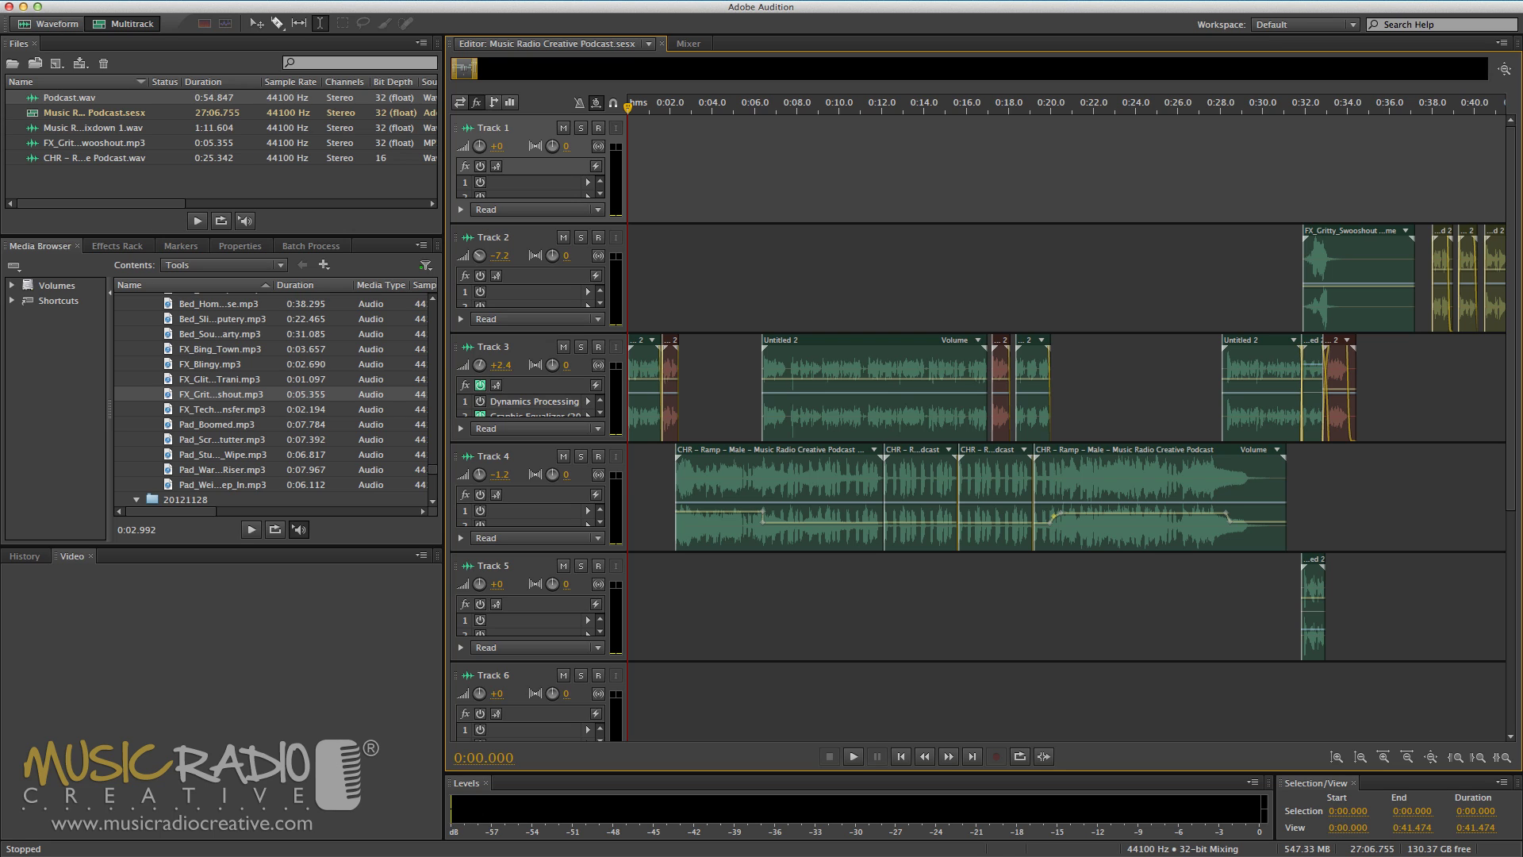
Step: Recolour the short clip near the start of Track 3 orange-red and place the playhead at 0:37.8
left_click(1134, 389)
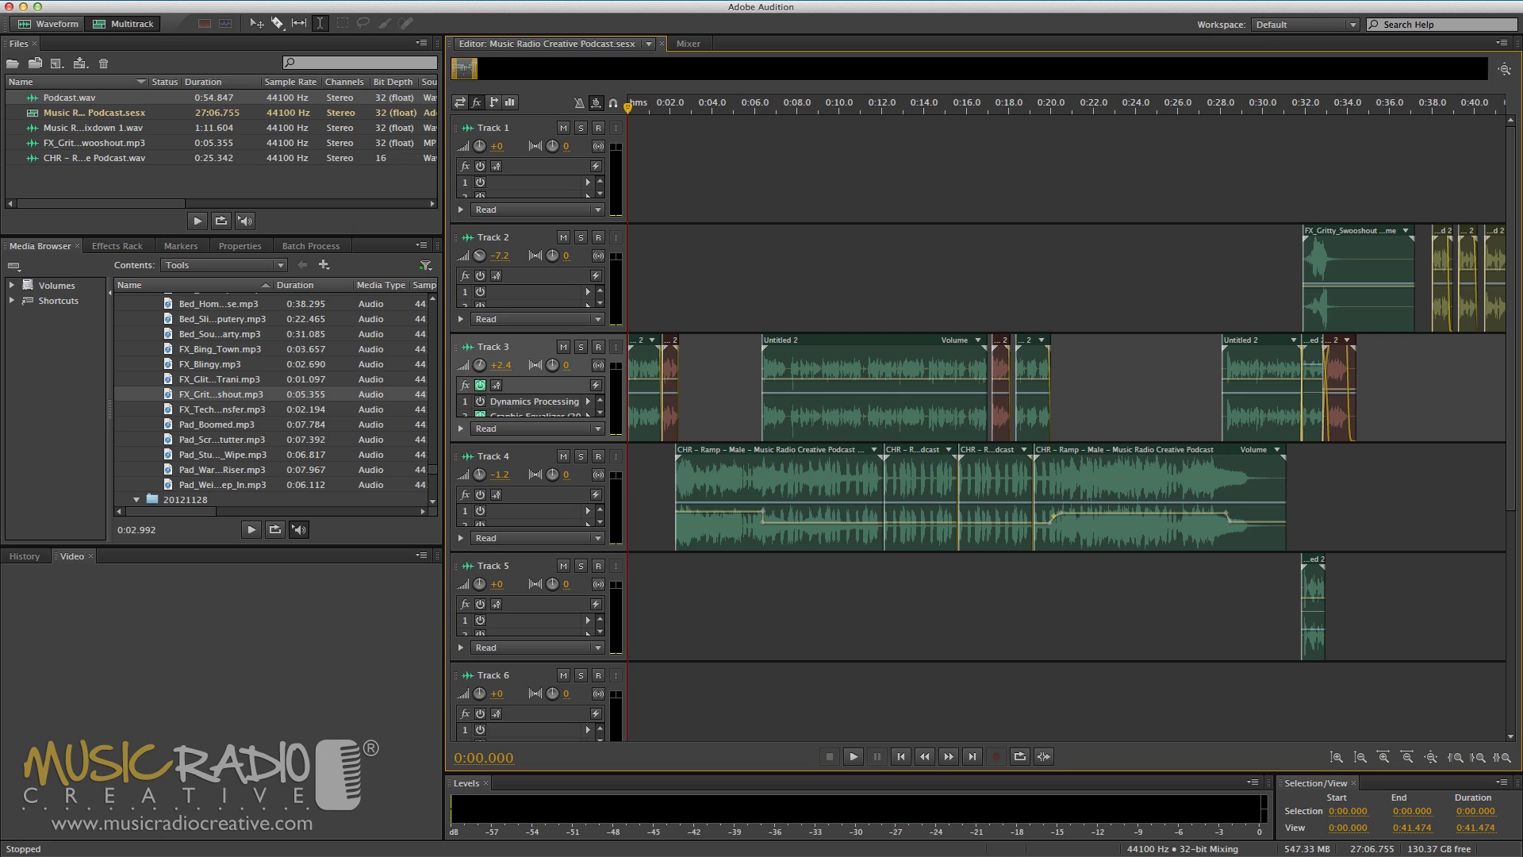
right_click(673, 439)
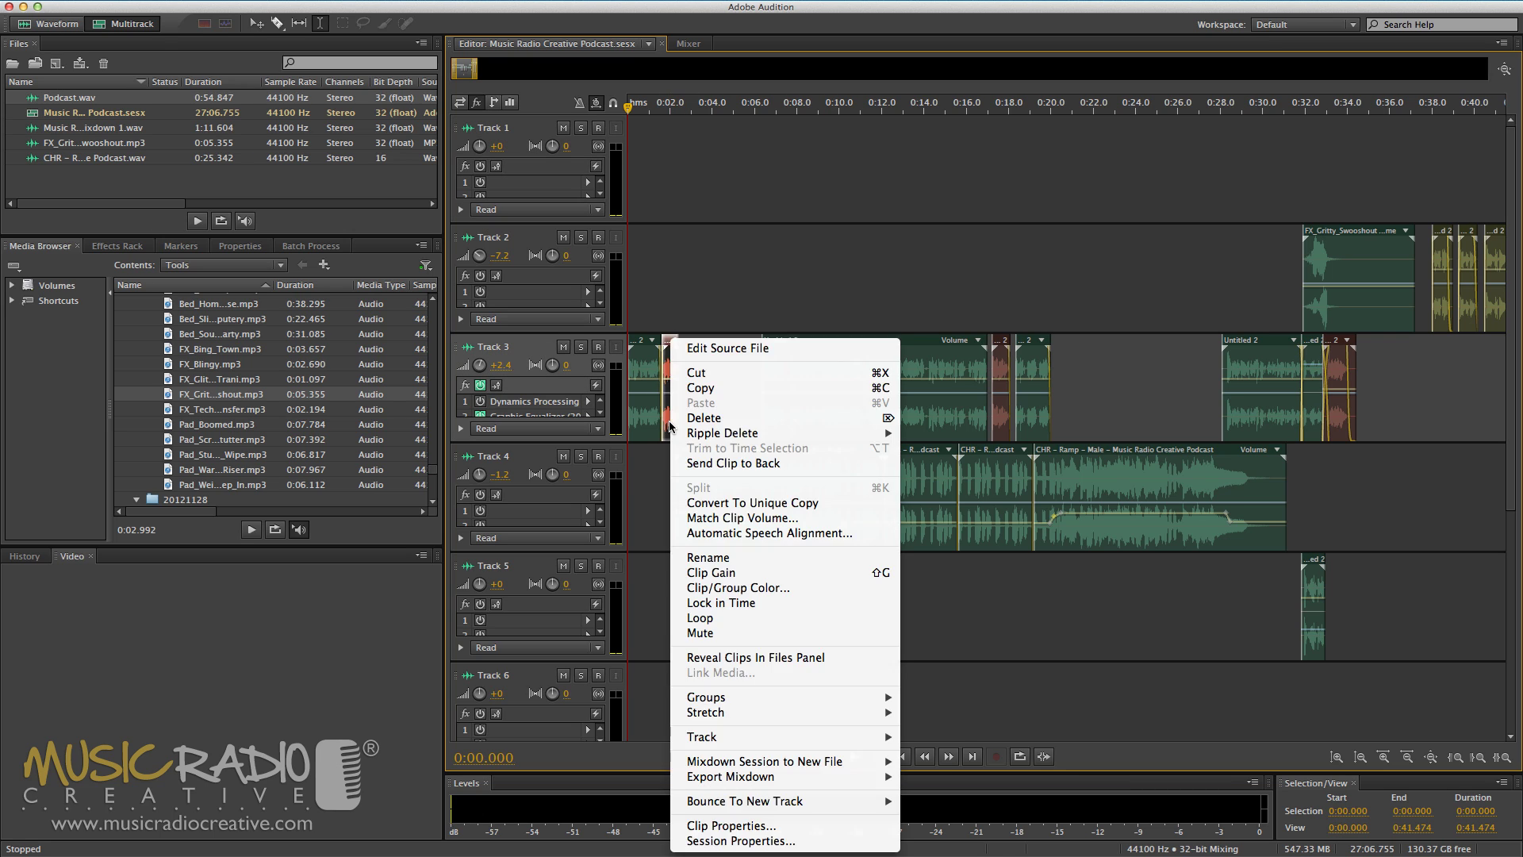
left_click(718, 590)
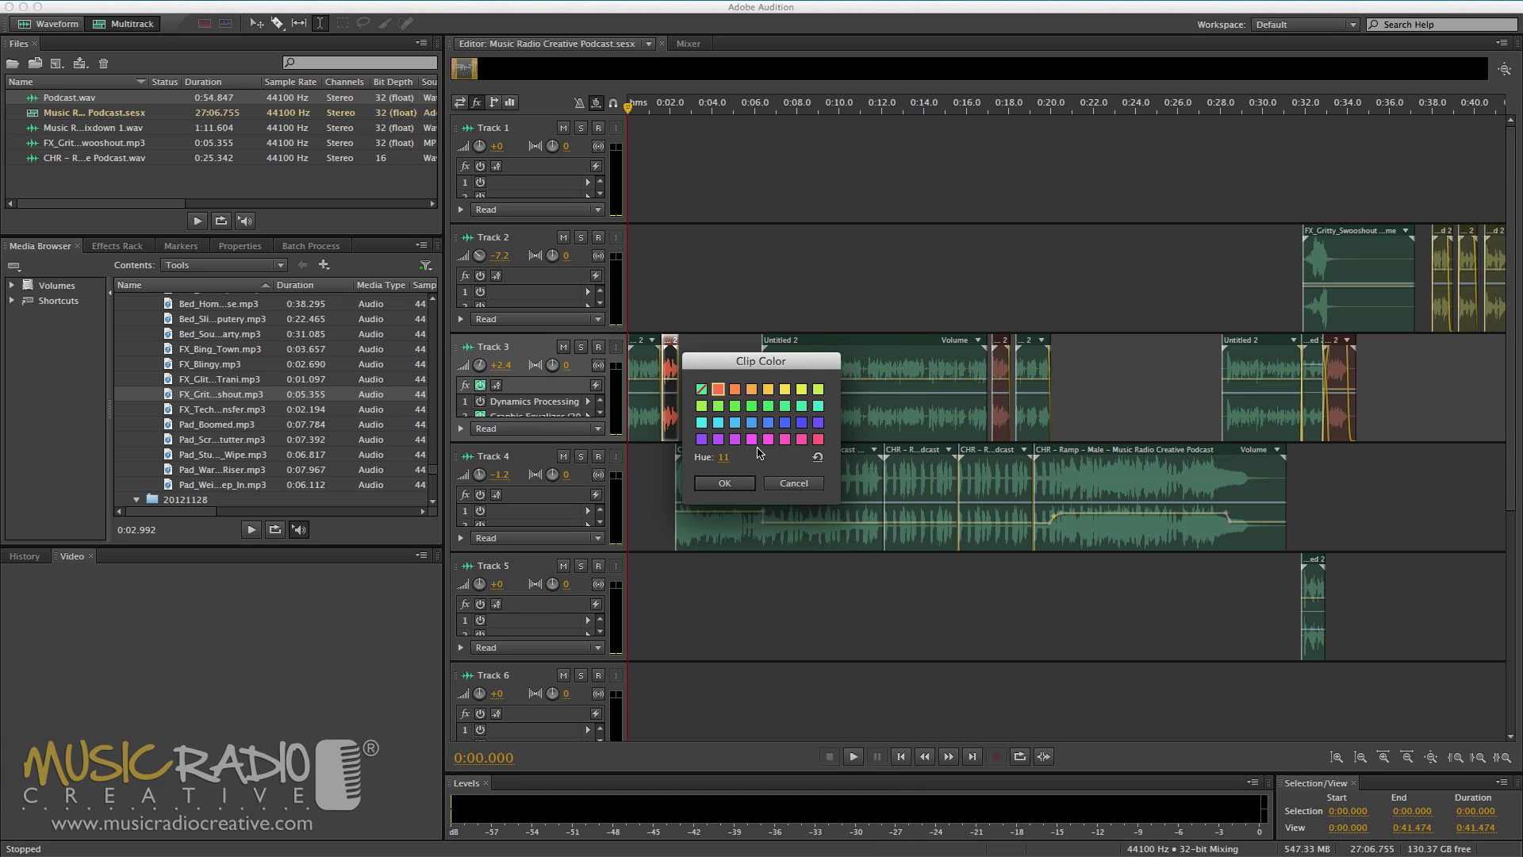
left_click(724, 483)
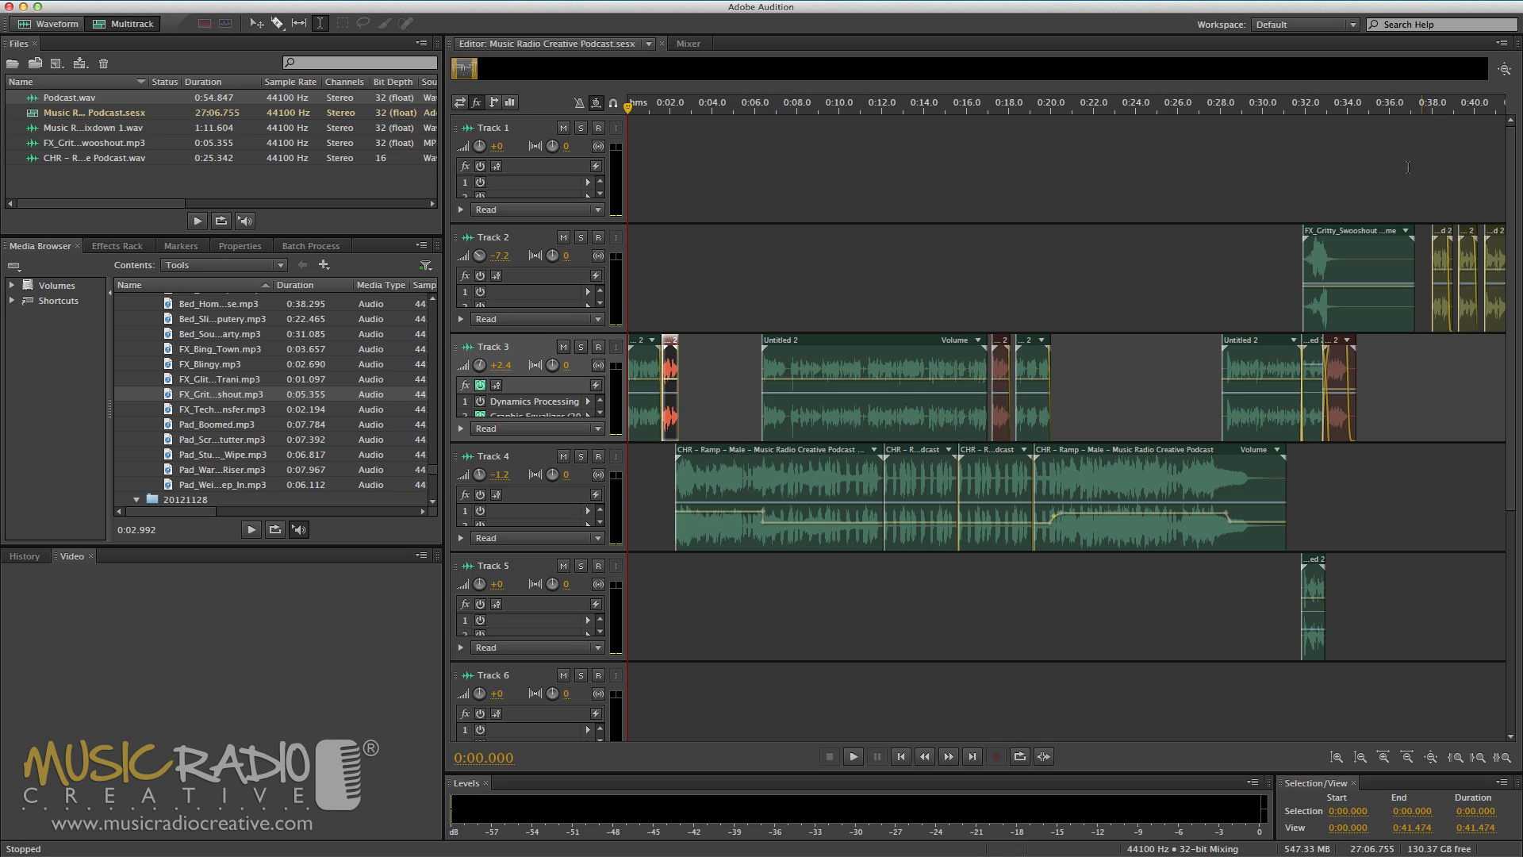
left_click(1428, 108)
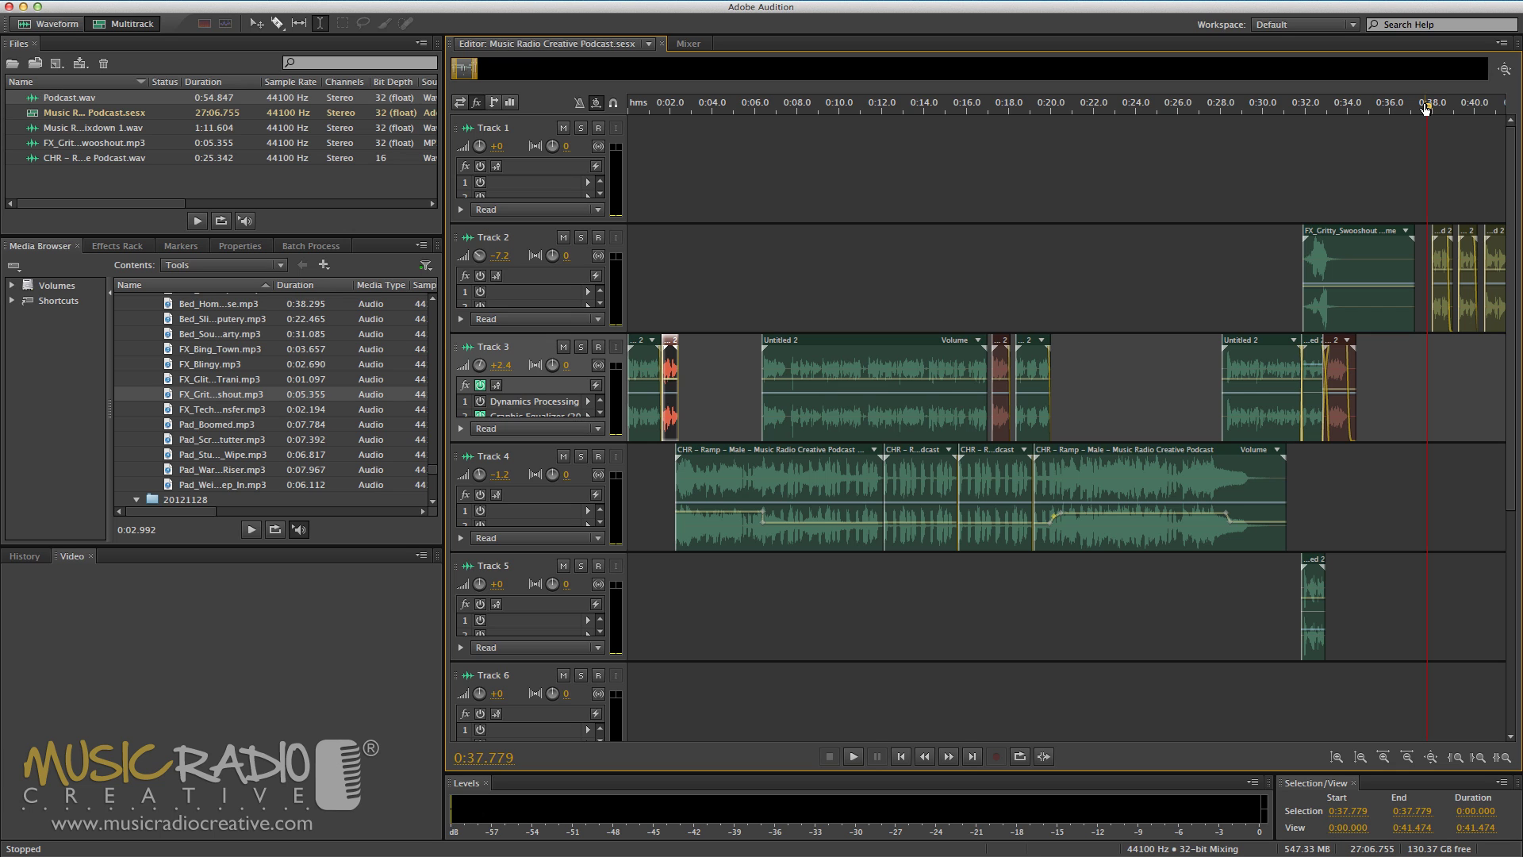
Step: Preview the ending from 0:37.8, then move the short yellow Track 2 clip from the end to 0:02
key("space")
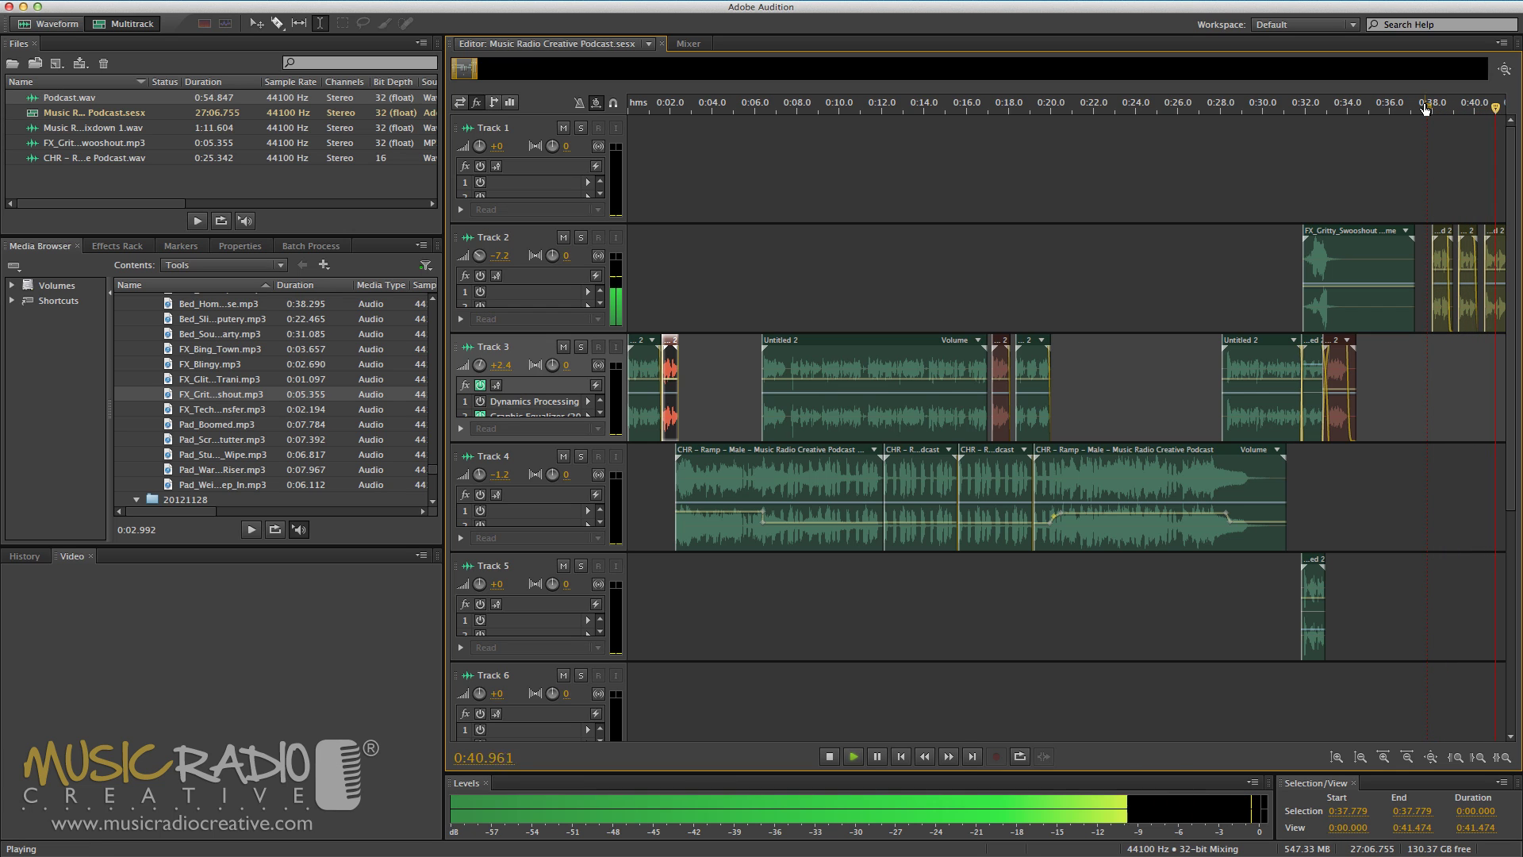
key("space")
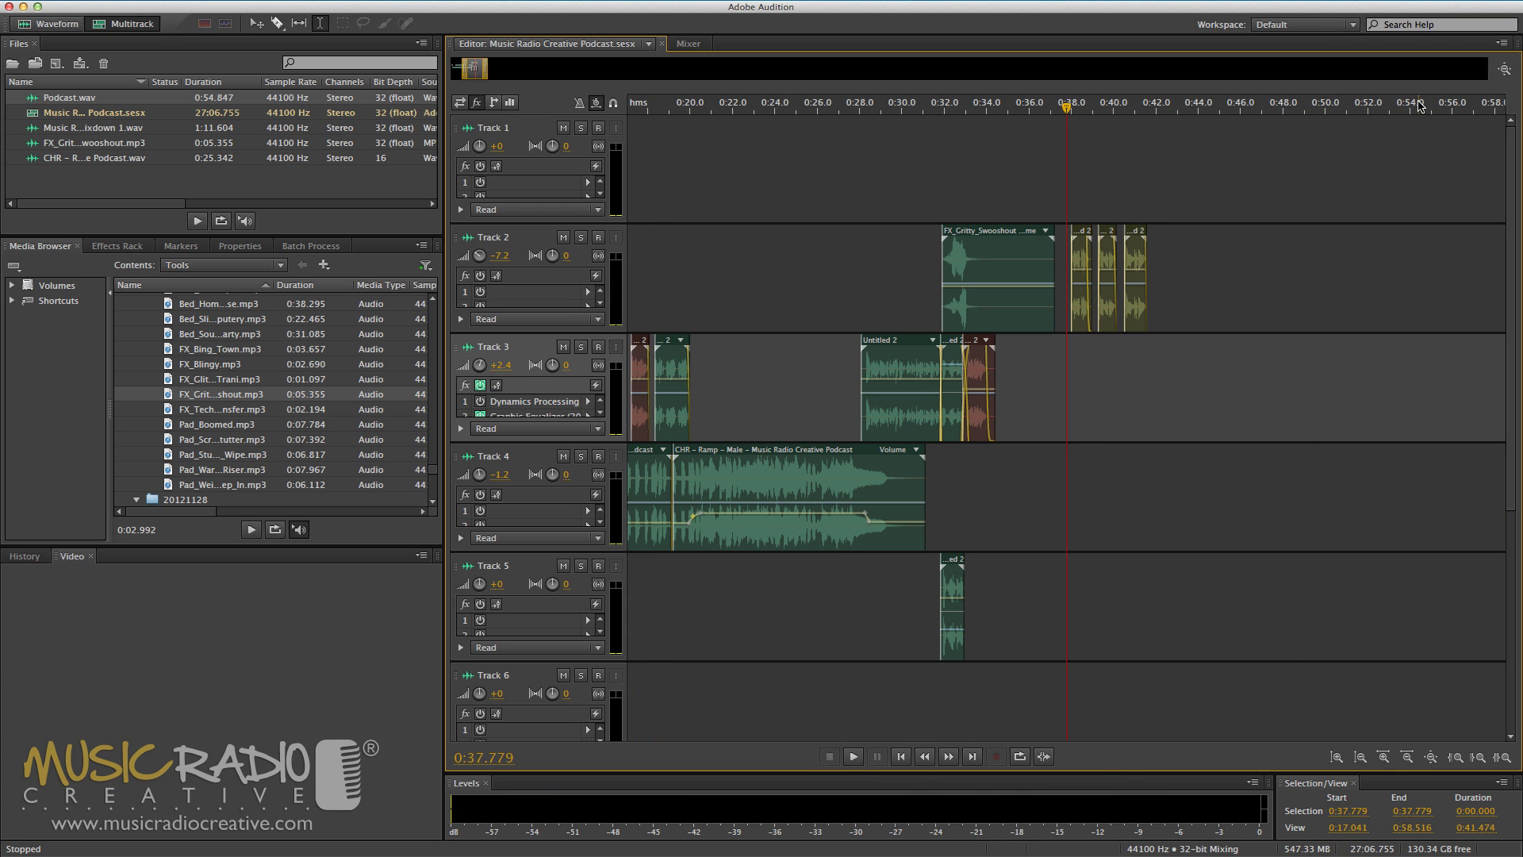
scroll(663, 98, "left", 10)
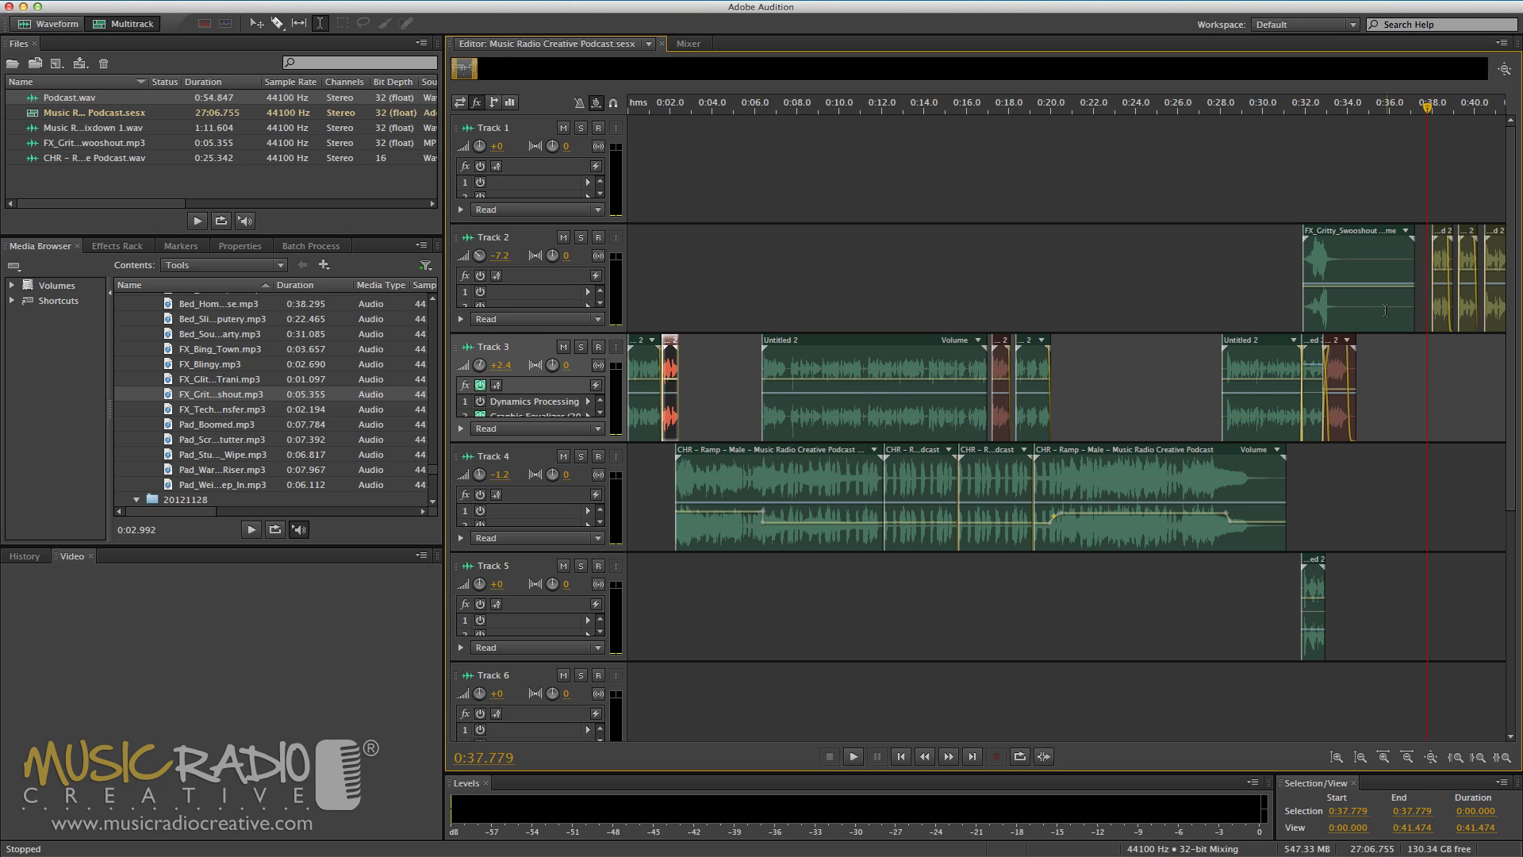
left_click_drag(1434, 309, 668, 309)
Step: Replace the red Track 3 clip near 0:02 with the yellow clip from Track 2
scroll(658, 96, "up", 10)
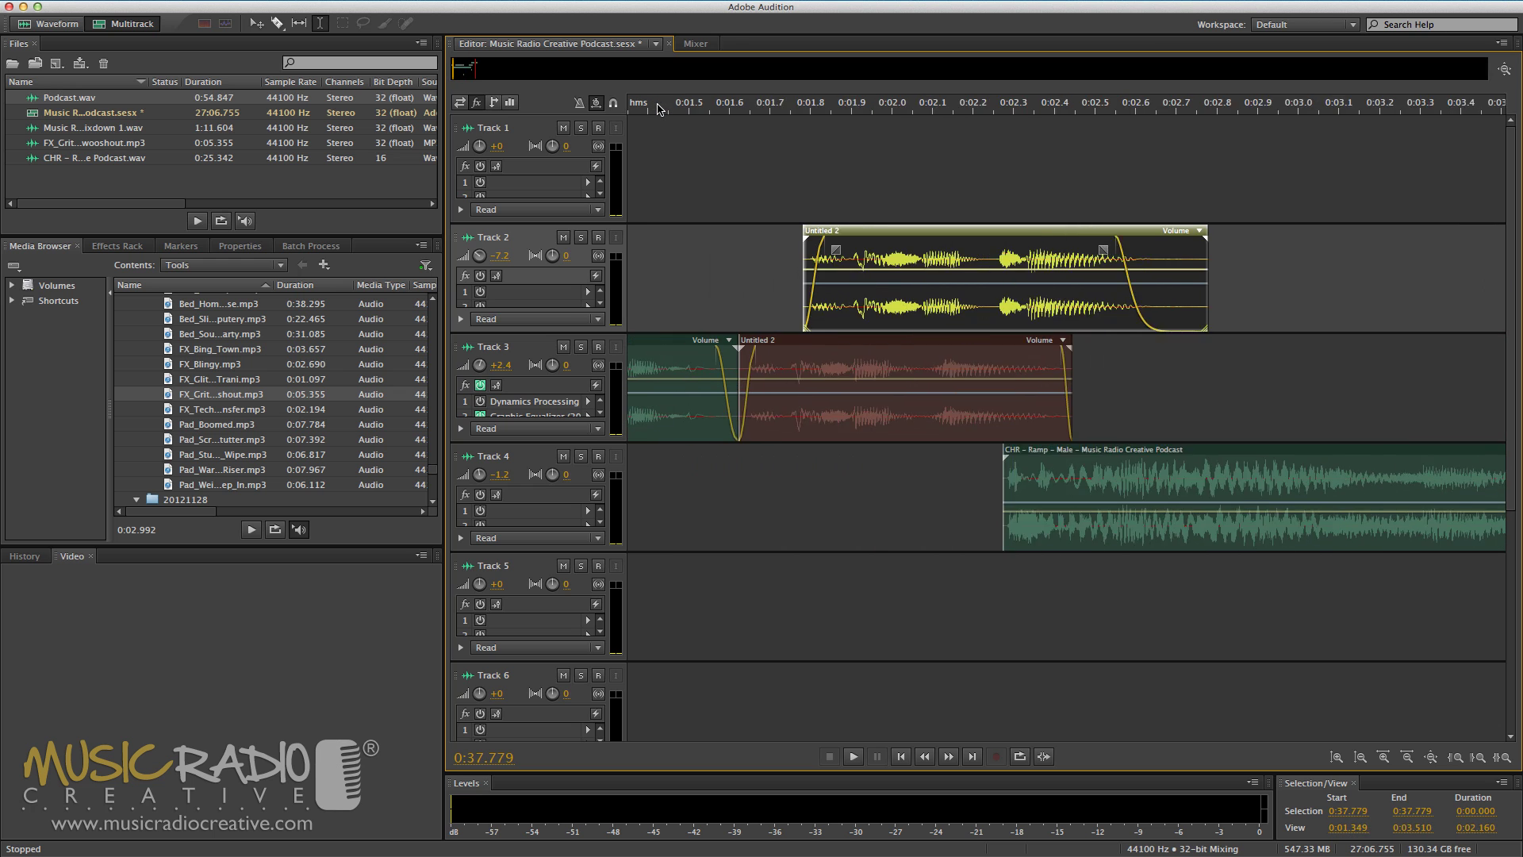
left_click(815, 367)
key("Delete")
left_click_drag(898, 318, 791, 382)
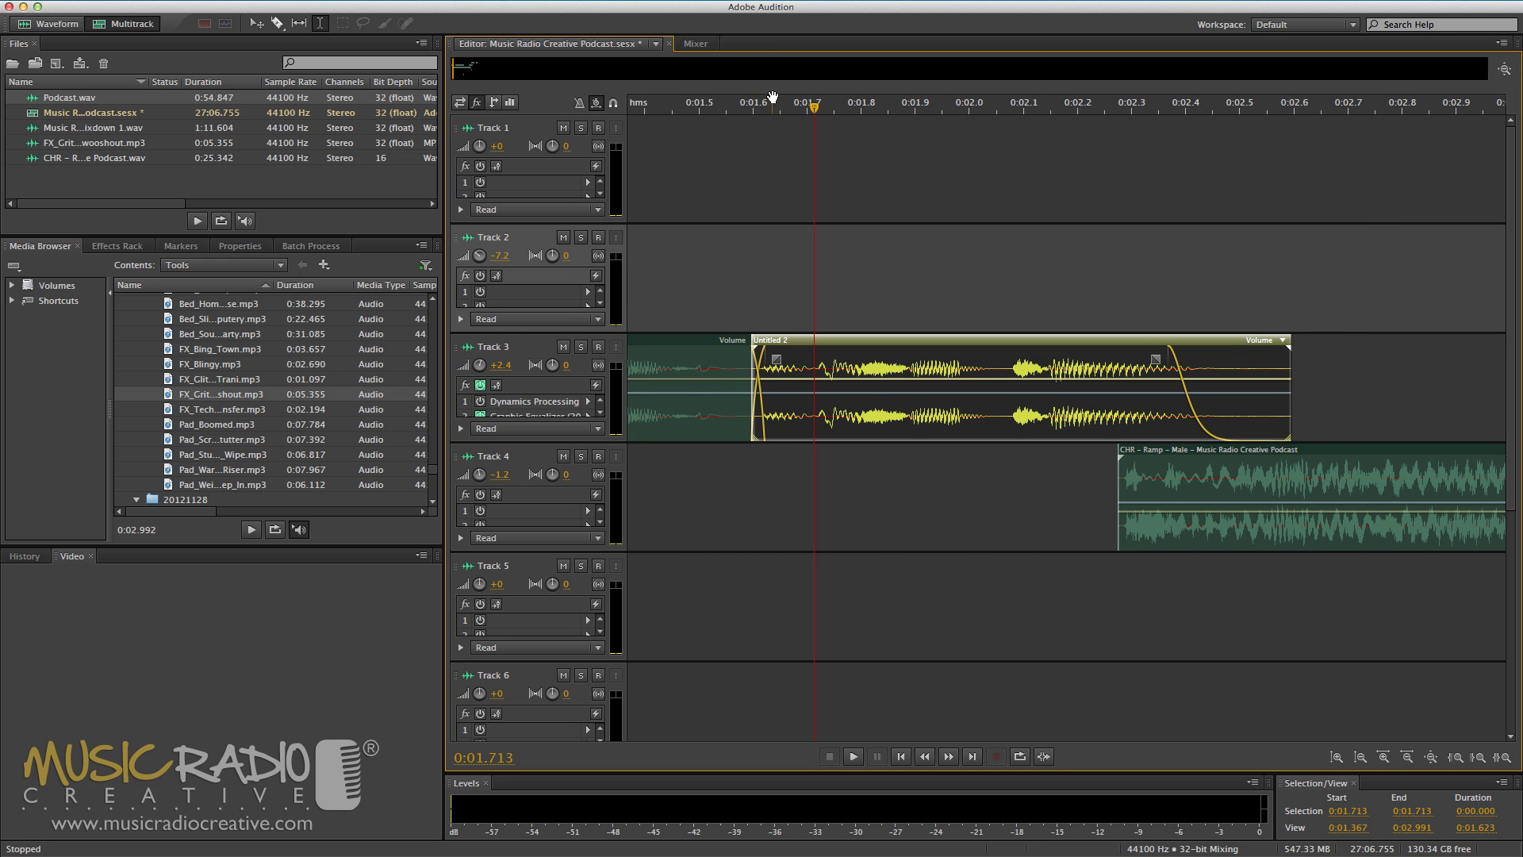
Step: Move a yellow Track 2 clip to about 0:16 and drop another small yellow clip onto Track 4
scroll(773, 97, "down", 10)
left_click_drag(1252, 311, 907, 311)
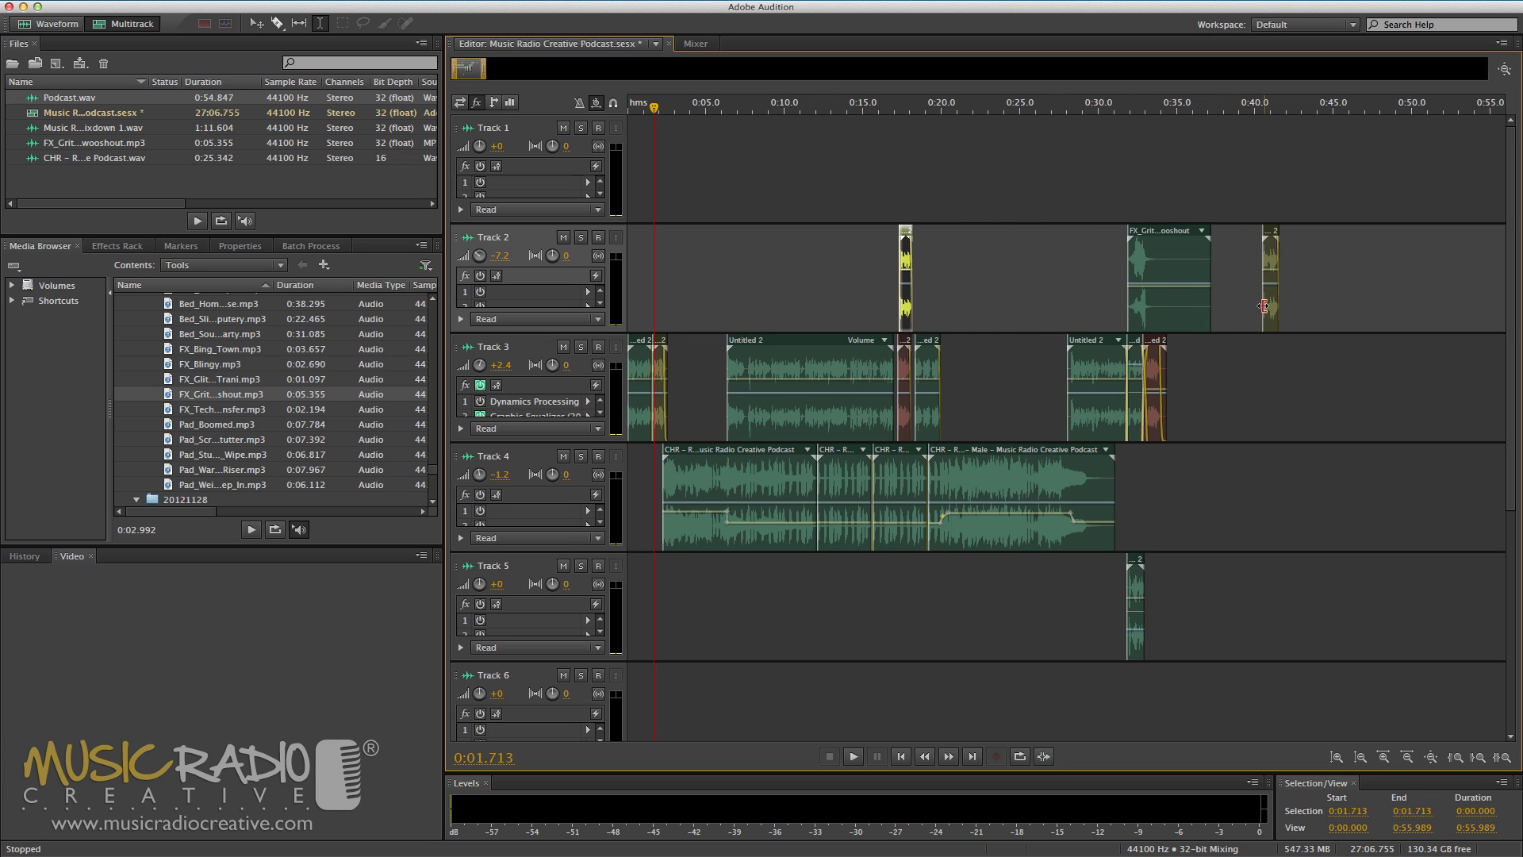
left_click_drag(1273, 312, 1154, 508)
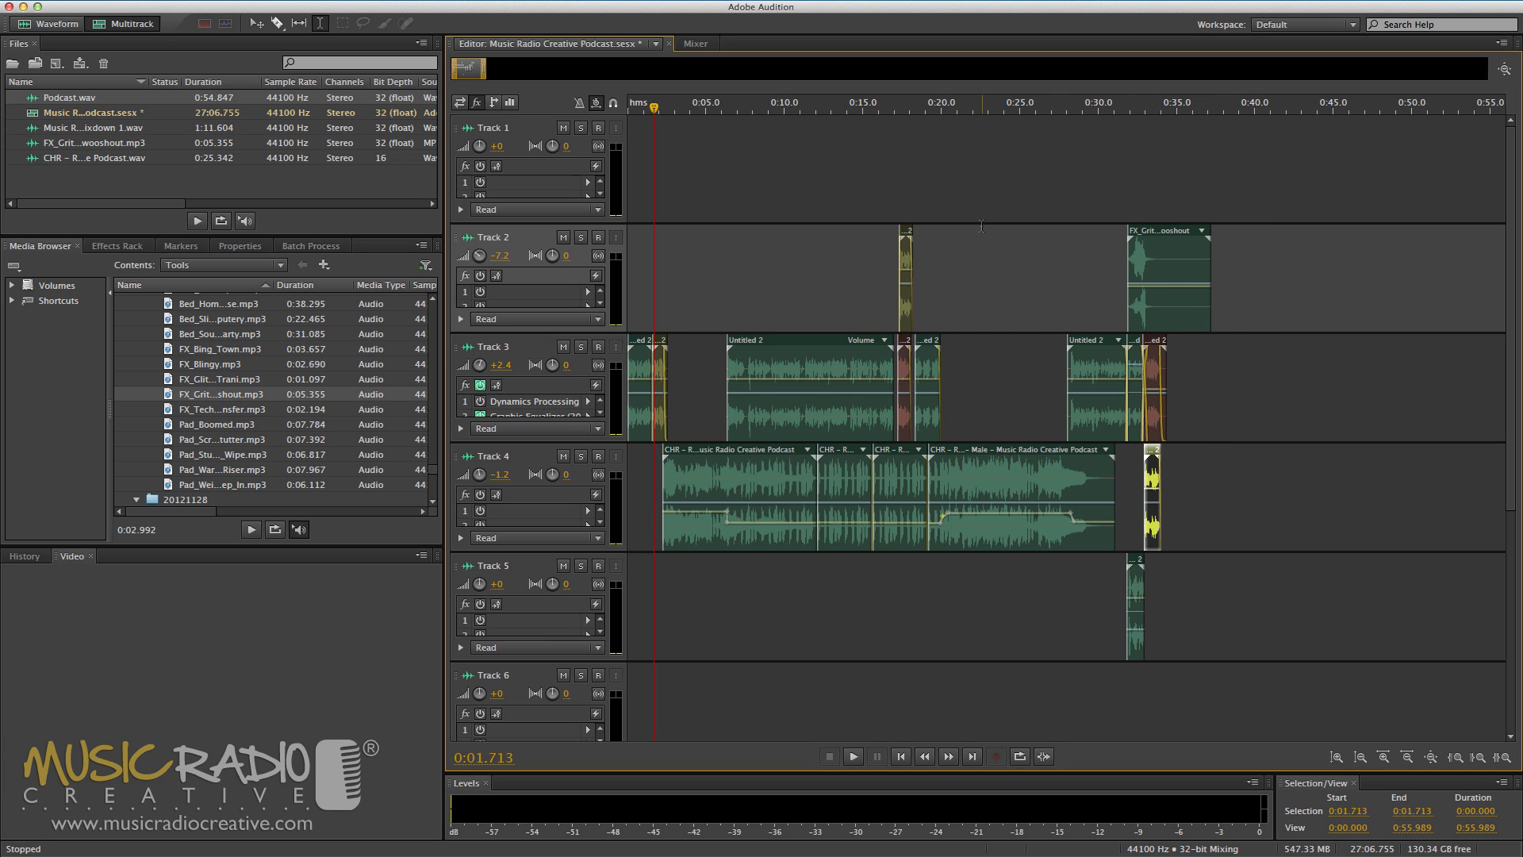
Step: Swap the red Track 3 clip near 0:17 for the yellow Untitled 2 clip from Track 2
left_click(894, 110)
scroll(894, 109, "up", 10)
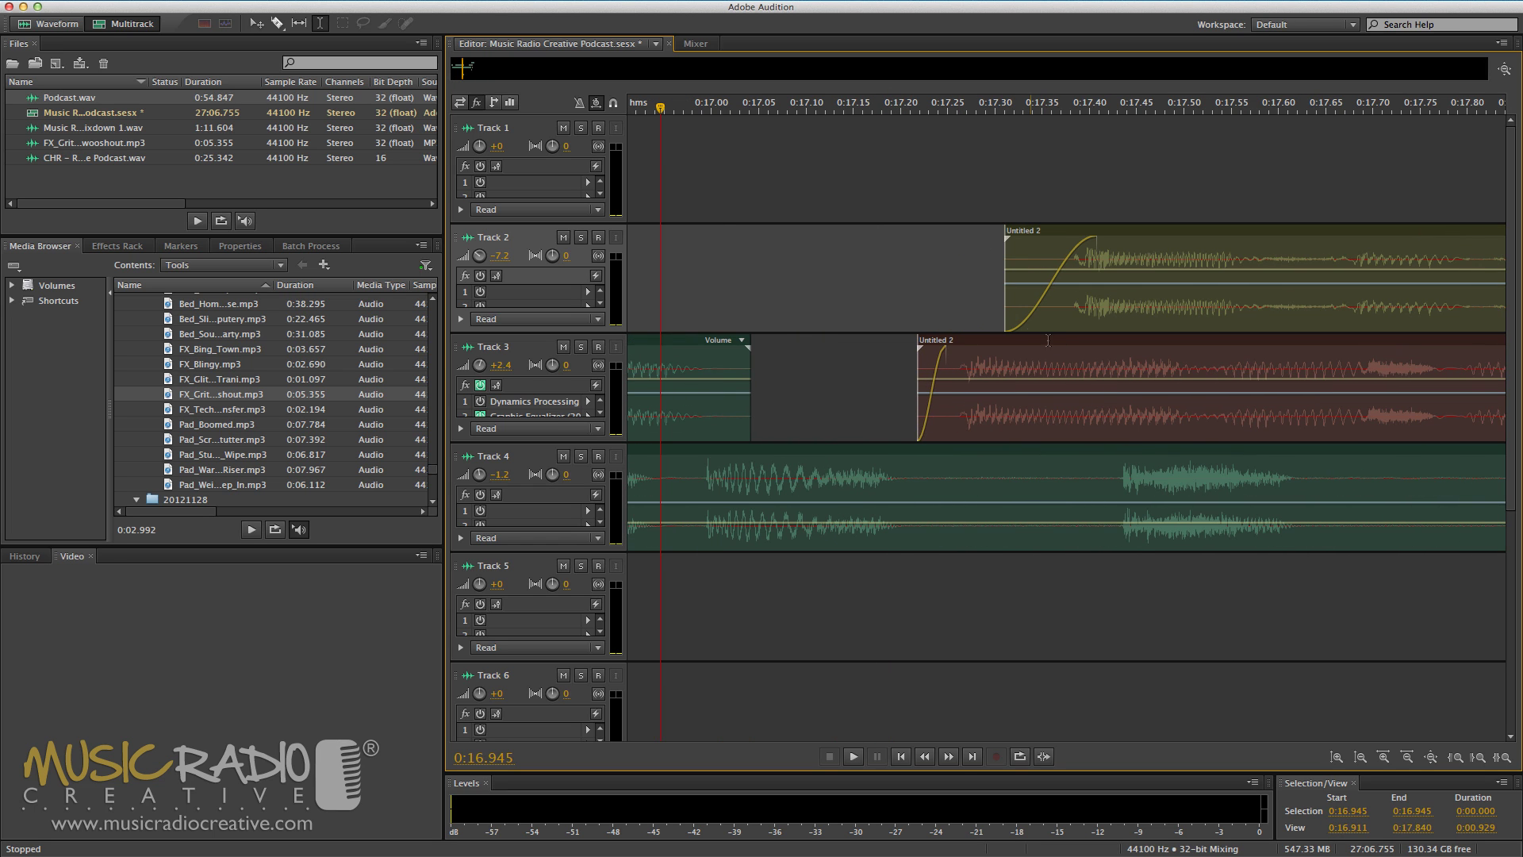
scroll(1022, 331, "right", 3)
left_click_drag(774, 230, 656, 230)
left_click(723, 365)
key("Delete")
left_click_drag(726, 270, 726, 379)
scroll(718, 114, "down", 10)
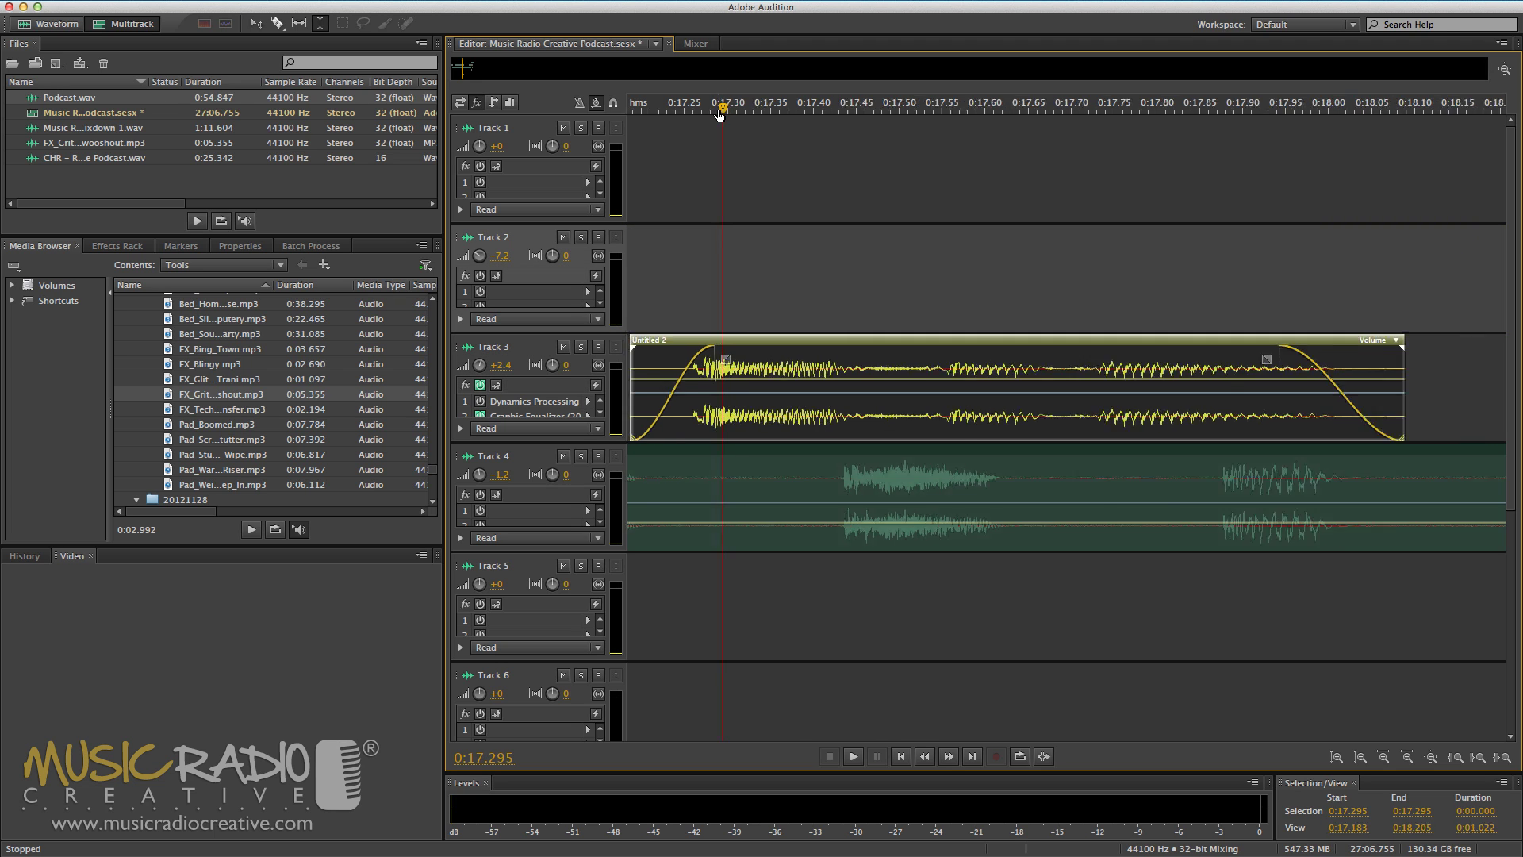
left_click(1180, 171)
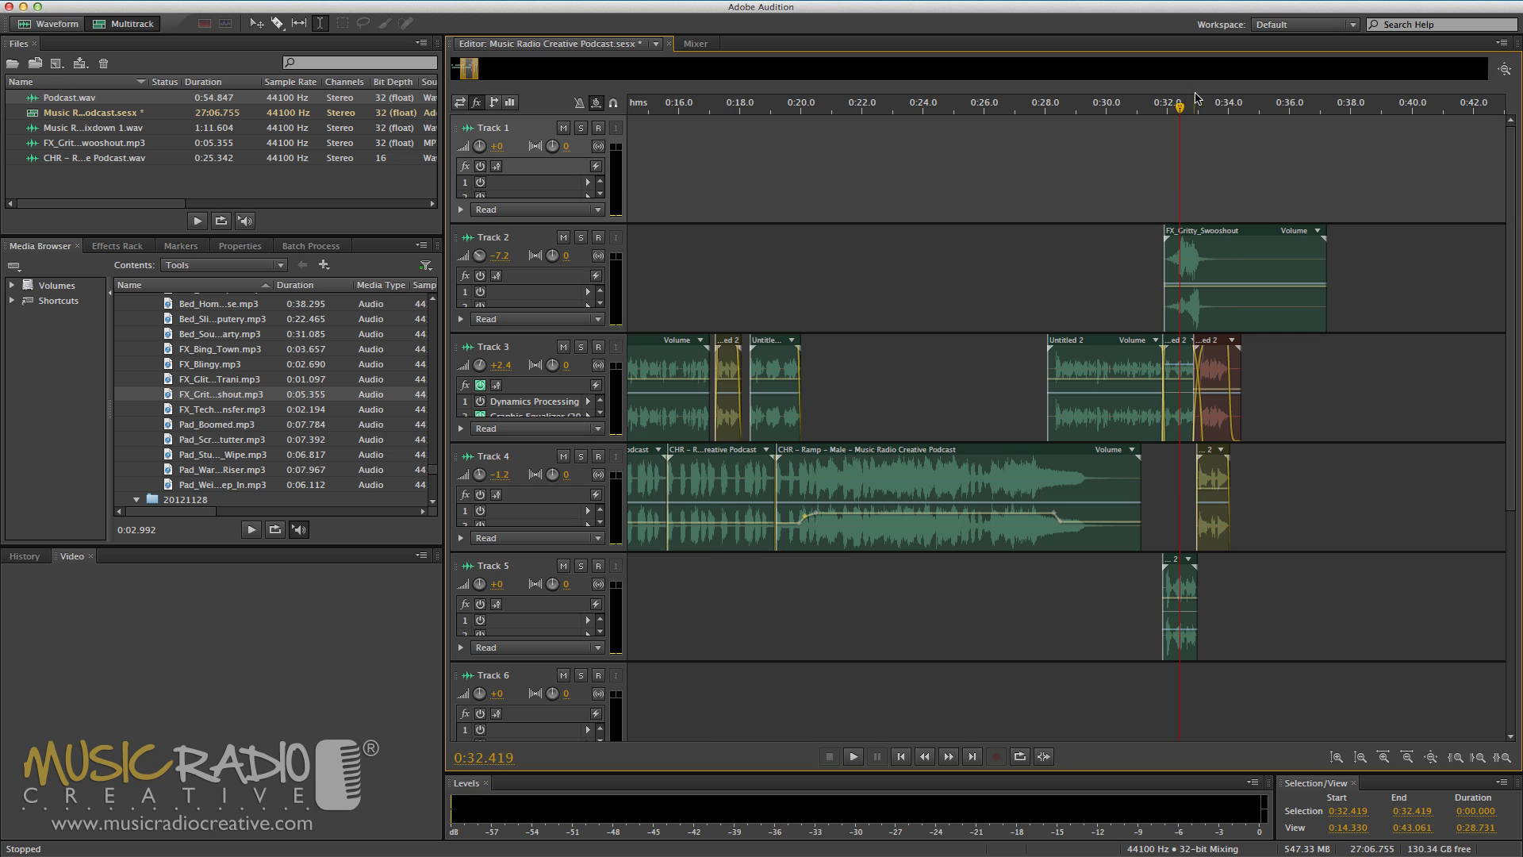
Step: Drag the short yellow clip from Track 4 onto Track 3 near 0:33, then reset the playhead to 0:00
scroll(1196, 111, "up", 9)
scroll(922, 468, "right", 6)
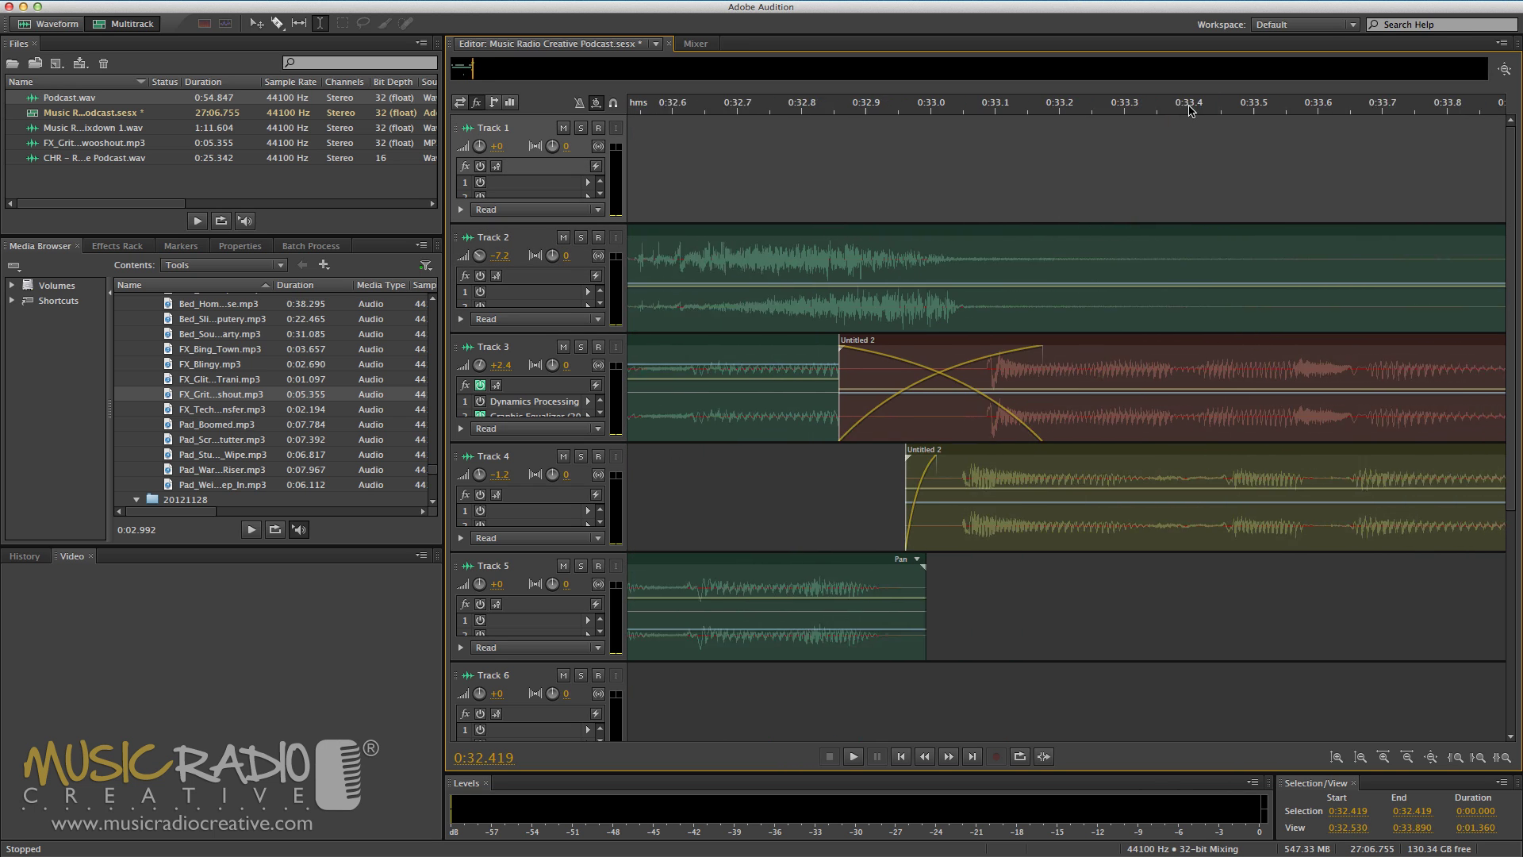
left_click_drag(862, 482, 936, 359)
left_click(975, 377)
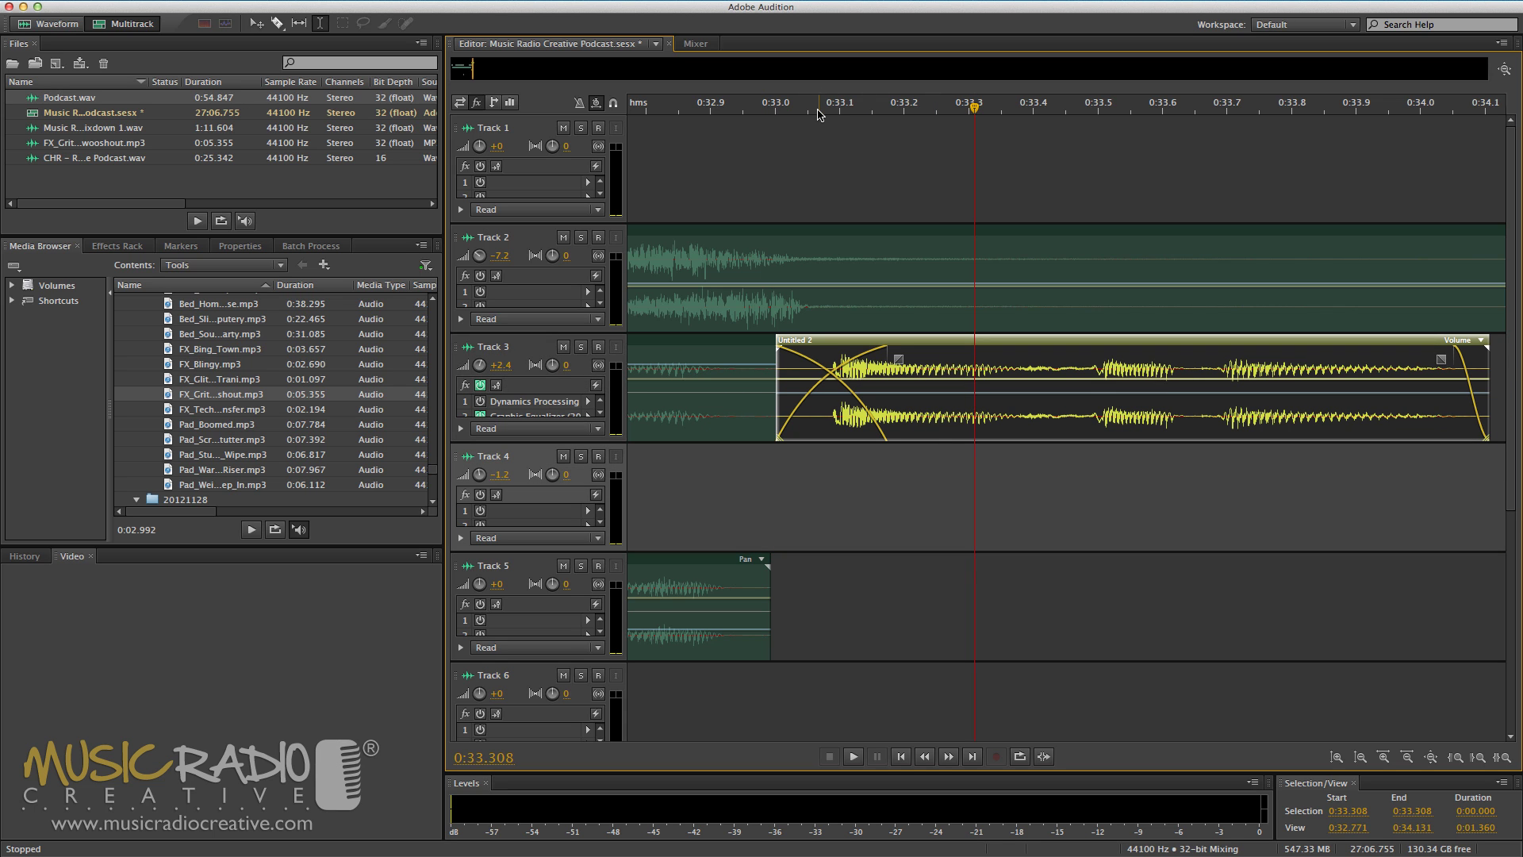
scroll(817, 111, "down", 10)
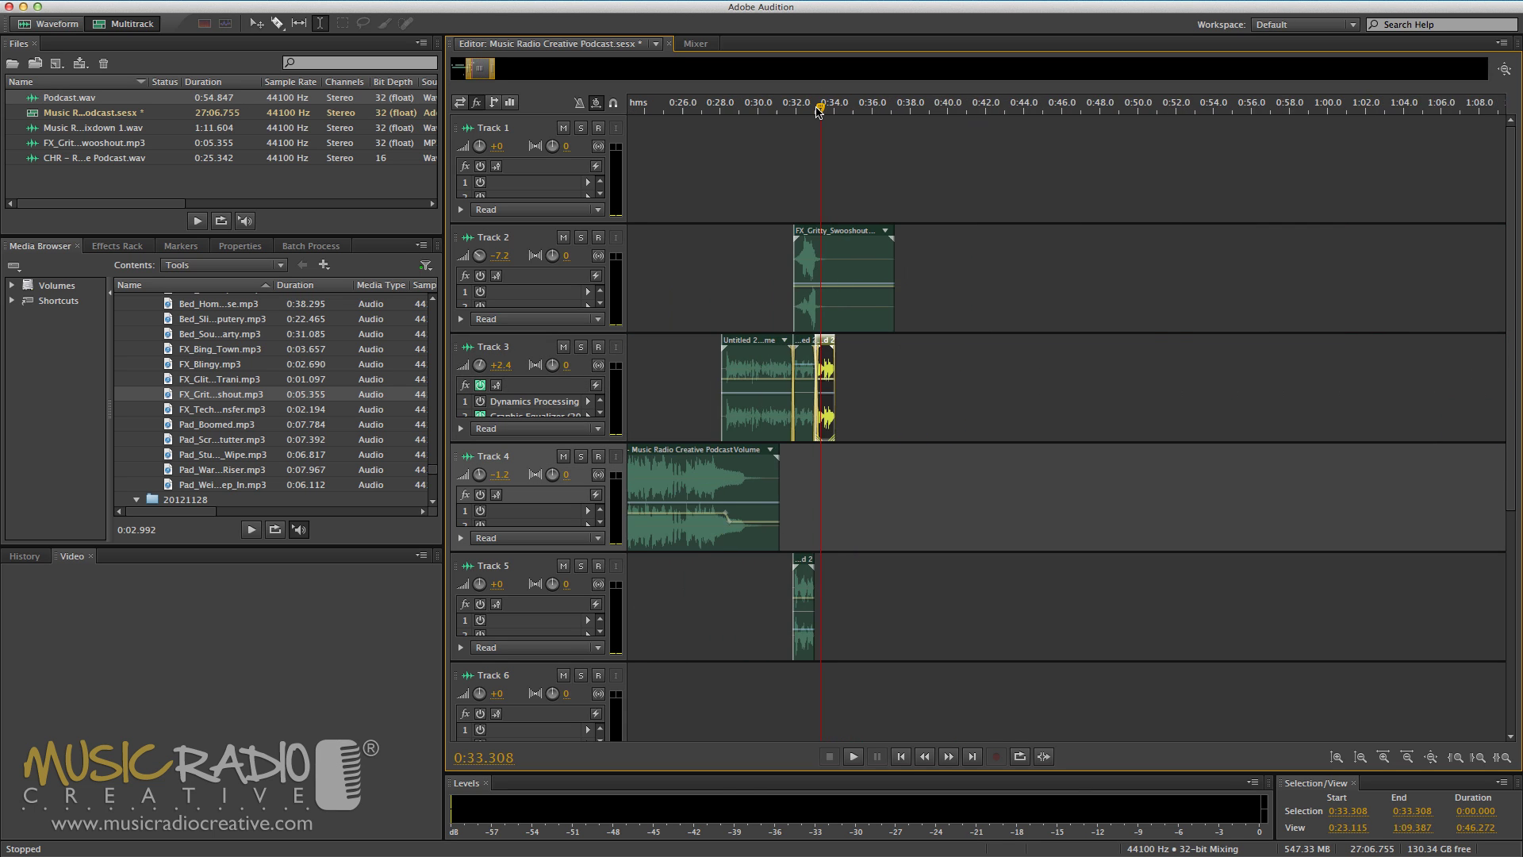
scroll(817, 111, "down", 5)
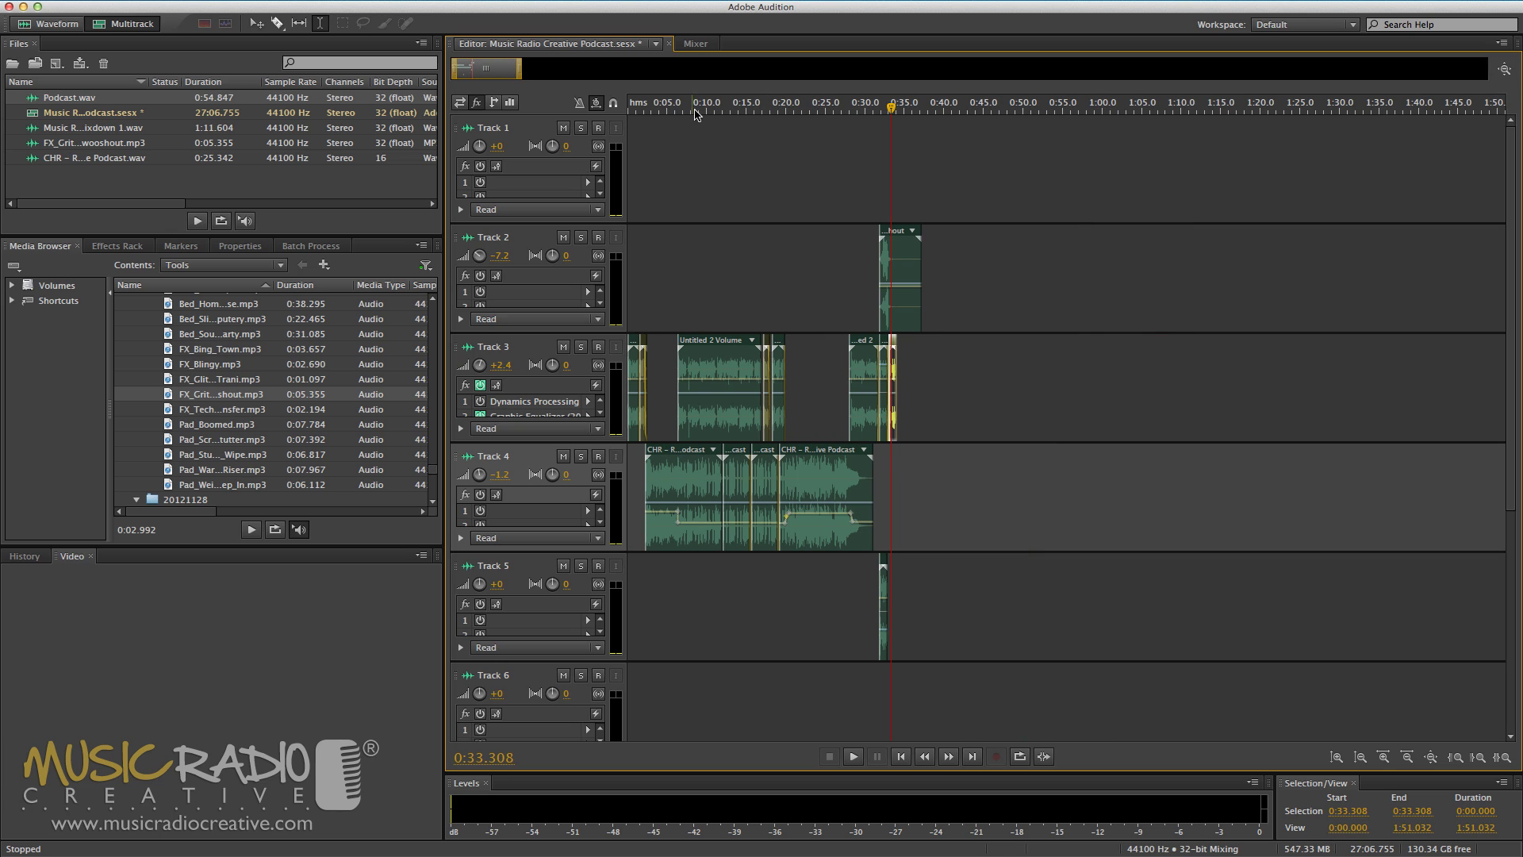
left_click(628, 111)
Step: Play the rearranged session from 0:00 with the new Untitled 2 clips on Track 3
key("space")
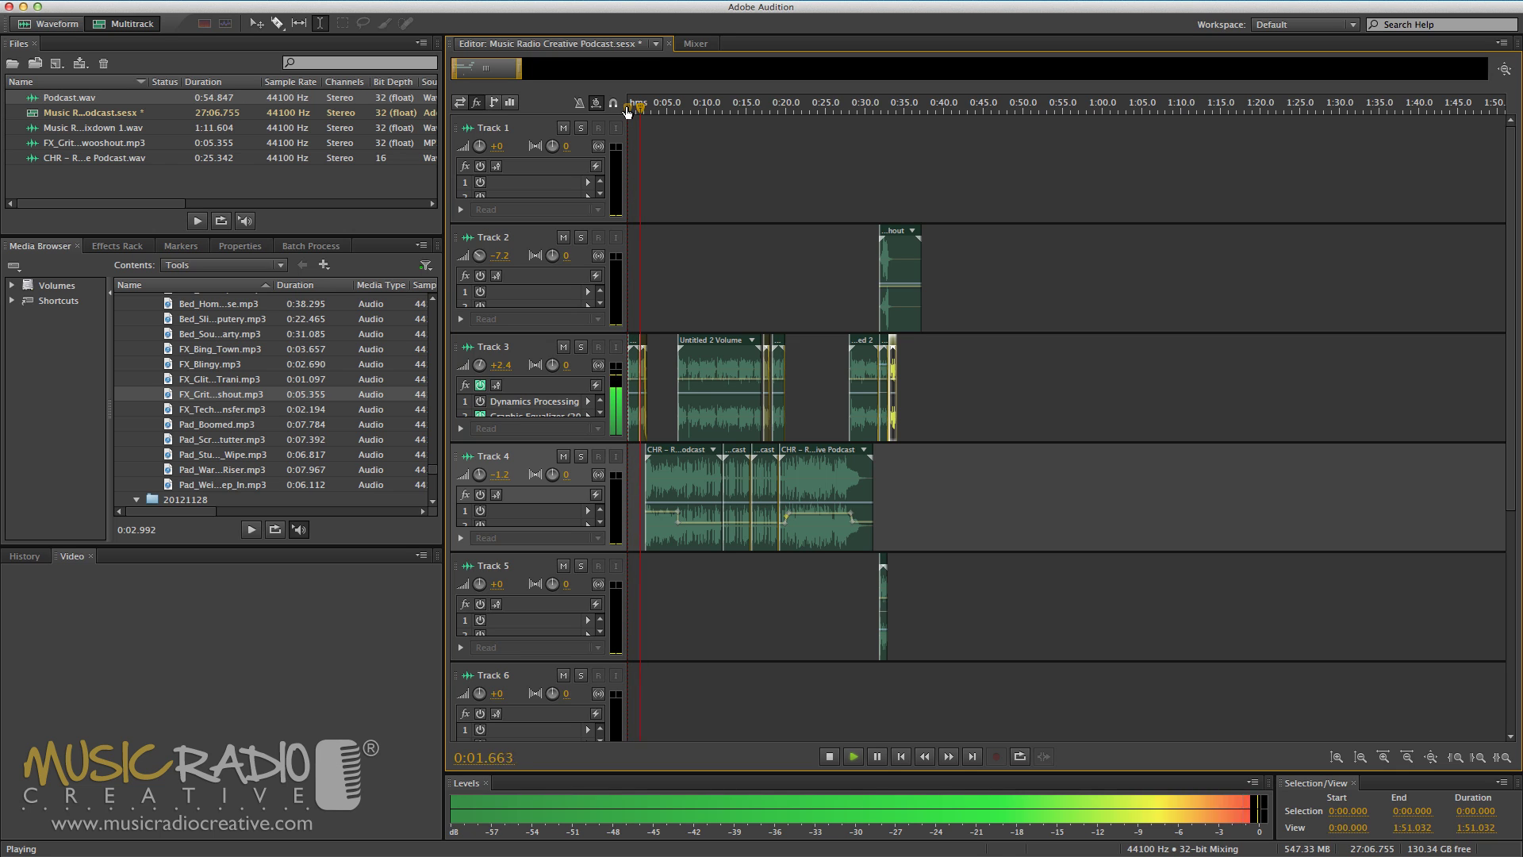